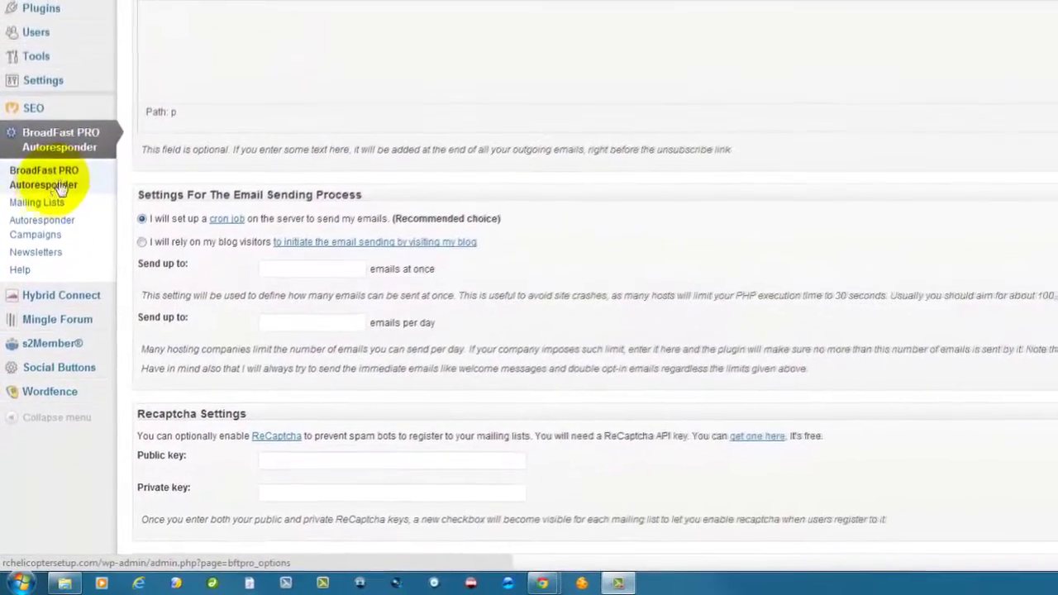
Go to the BroadFast PRO Autoresponder Newsletters page from the admin sidebar.
left_click(36, 243)
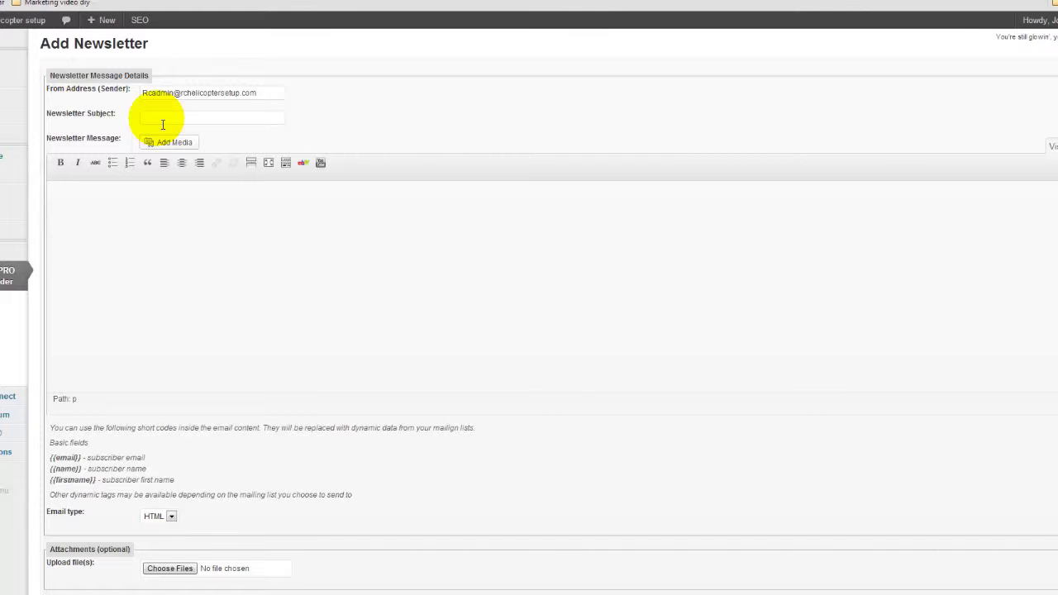
Fill the subject with 'New RC Helicopter' from the previously used suggestions.
left_click(161, 121)
left_click(158, 118)
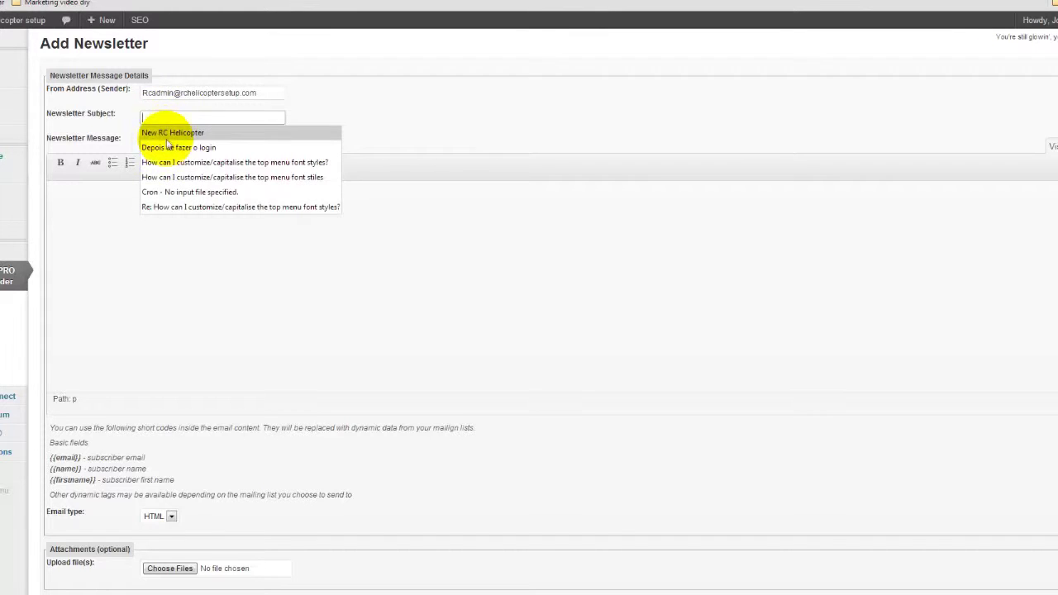
left_click(172, 132)
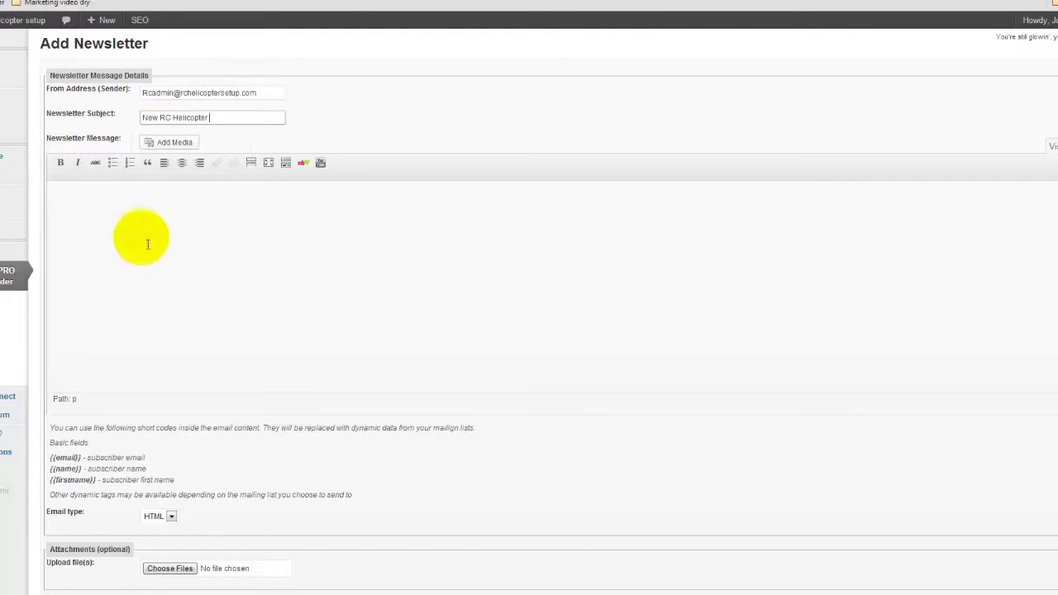
Copy the subject text into the message body, leaving the caret on the empty line above it.
triple_click(213, 120)
right_click(138, 114)
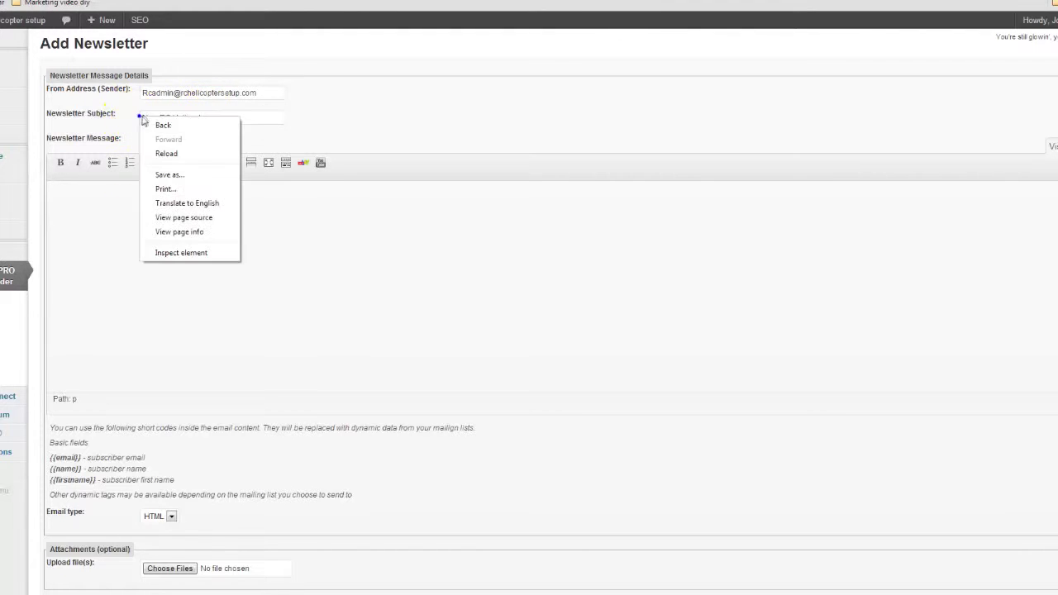
left_click(241, 105)
left_click_drag(144, 128, 161, 116)
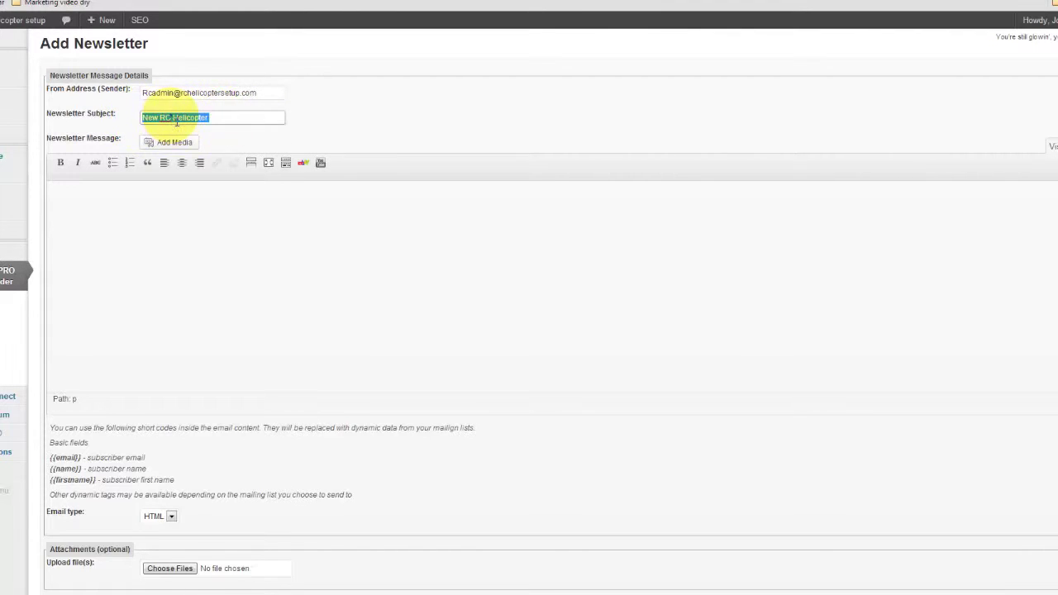
right_click(161, 115)
left_click(194, 172)
right_click(129, 223)
left_click(160, 295)
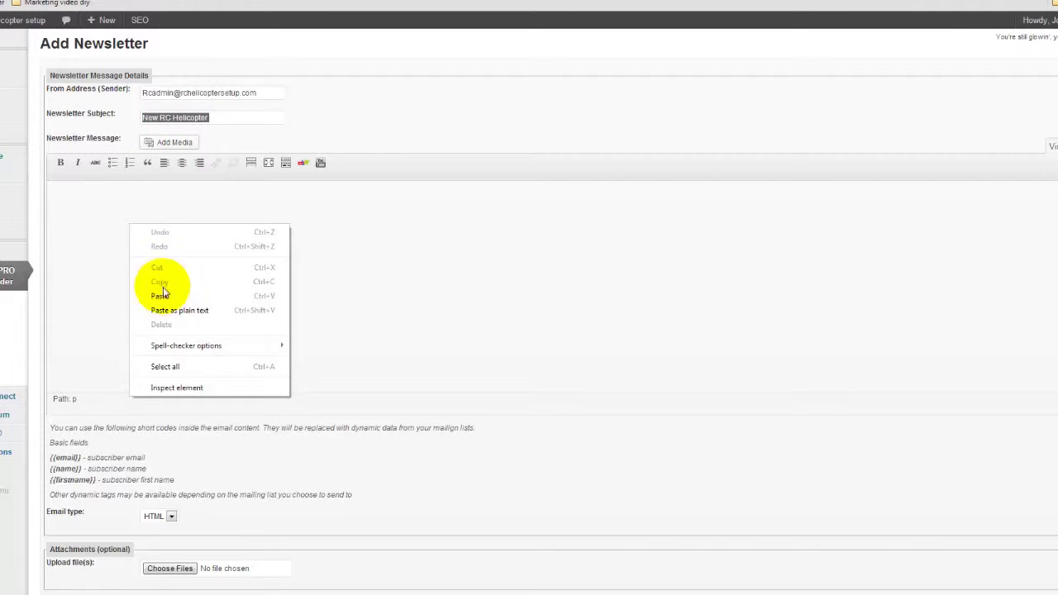
left_click(59, 201)
left_click(61, 200)
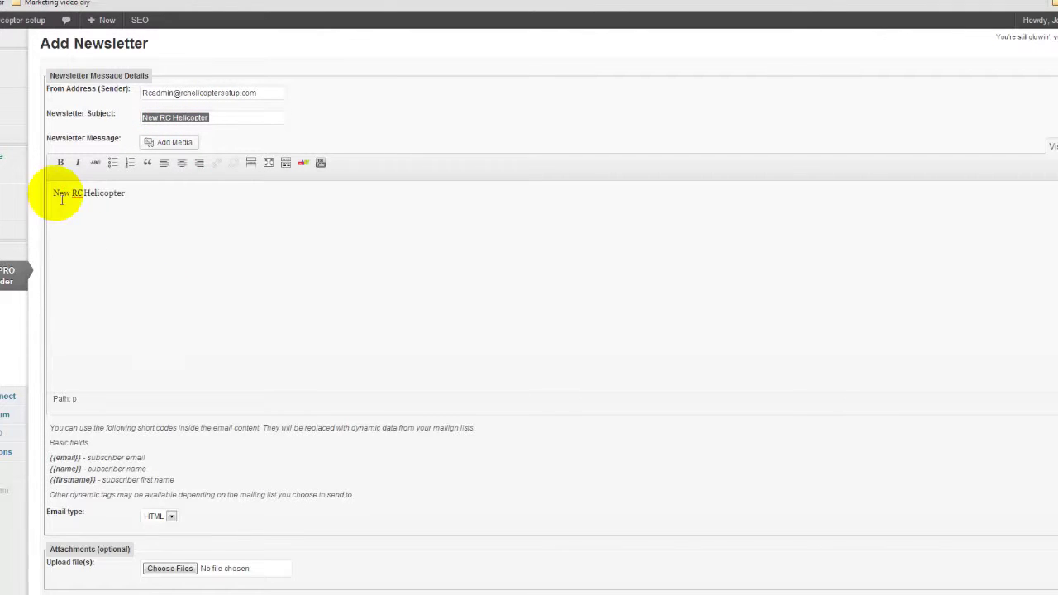
left_click(66, 200)
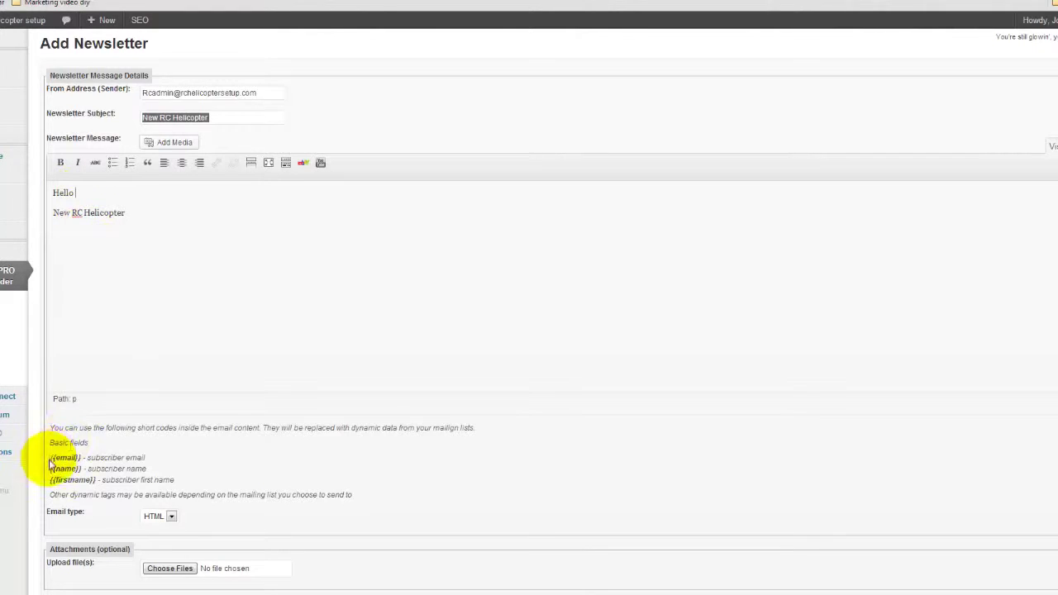
Copy the {{name}} short code and paste it after Hello, followed by a comma.
left_click_drag(65, 438, 110, 442)
right_click(155, 370)
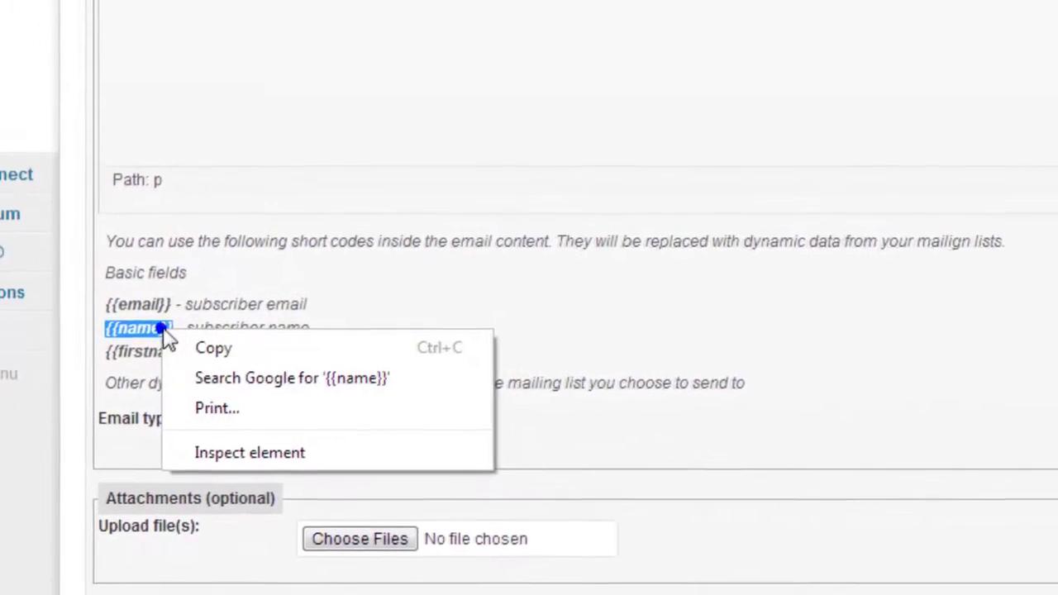
left_click(189, 383)
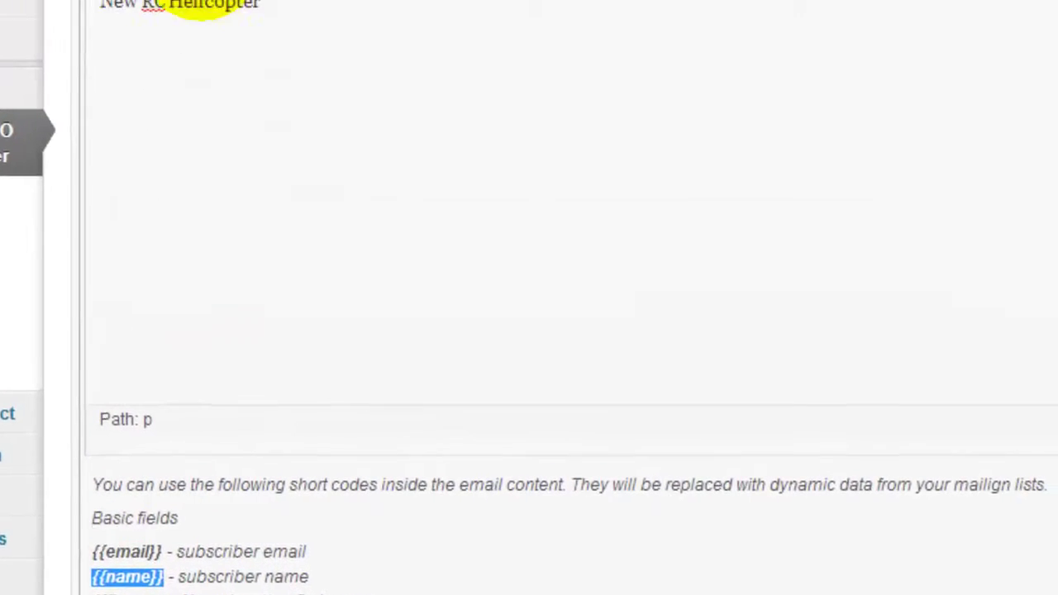
left_click(185, 108)
right_click(185, 108)
left_click(285, 386)
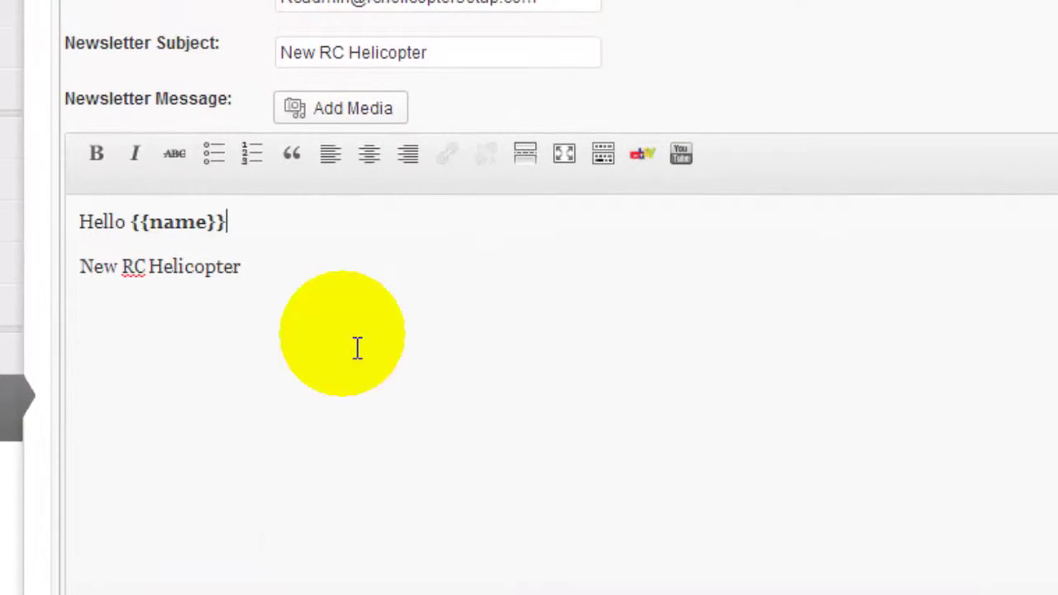
type(",")
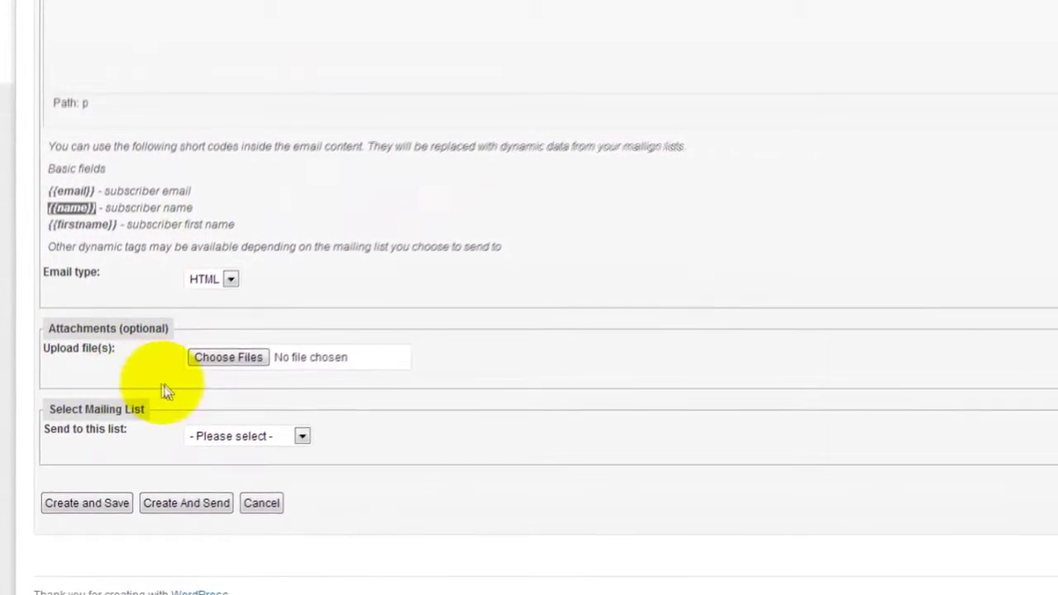
Browse for an attachment but leave the newsletter without any file attached.
left_click(249, 336)
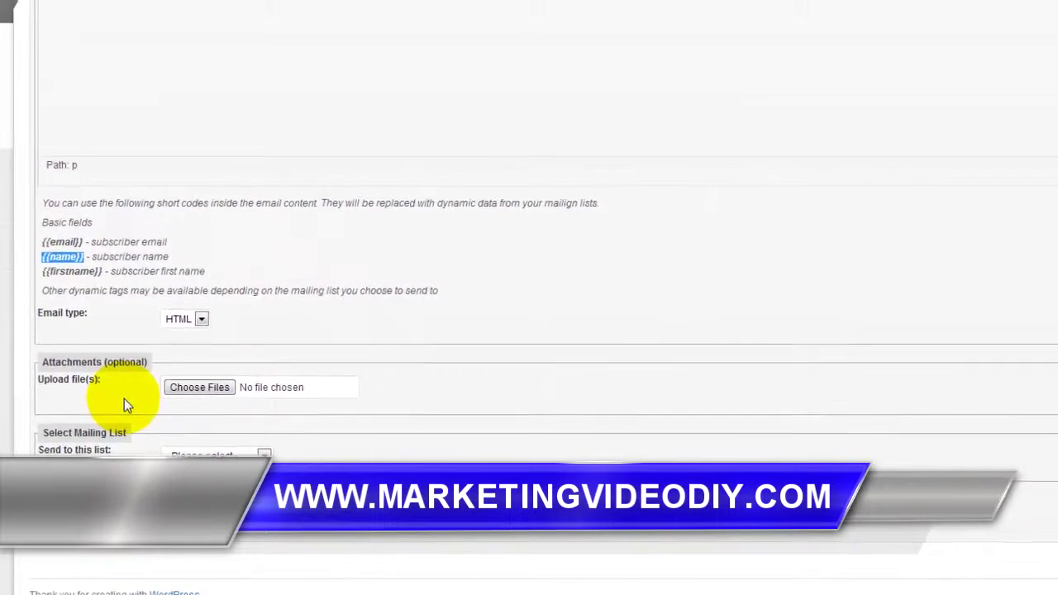
scroll(124, 398, "up", 3)
scroll(108, 217, "down", 2)
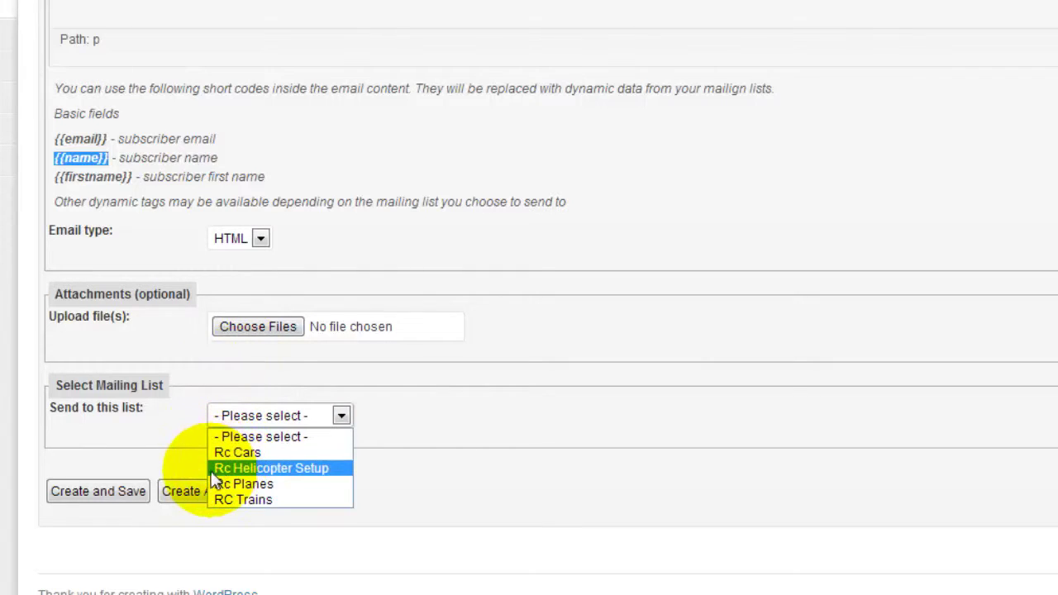
Choose the Rc Helicopter Setup mailing list and save the newsletter with Create and Save.
left_click(279, 469)
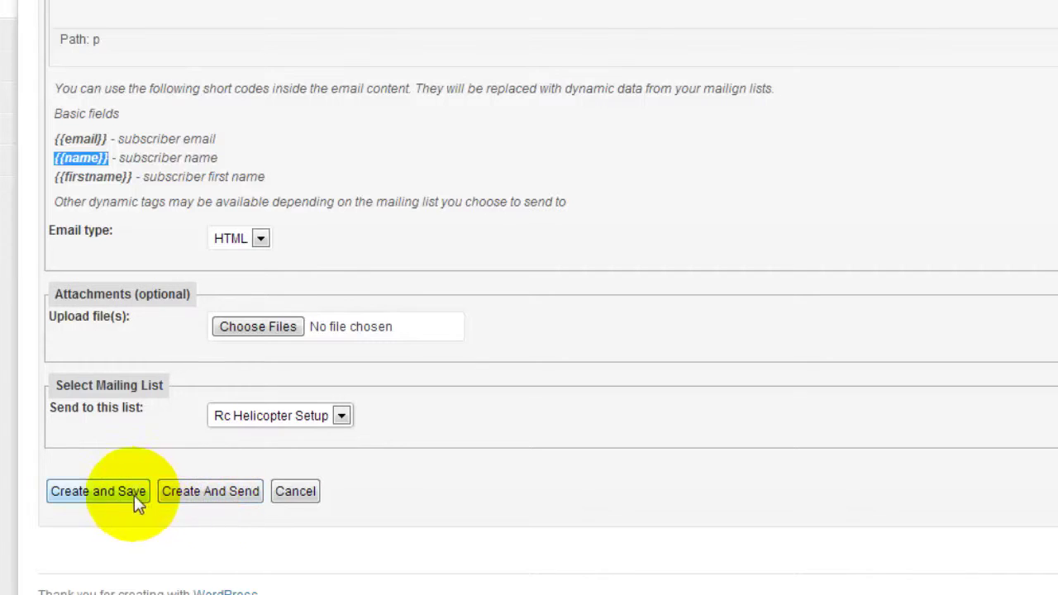
left_click(86, 489)
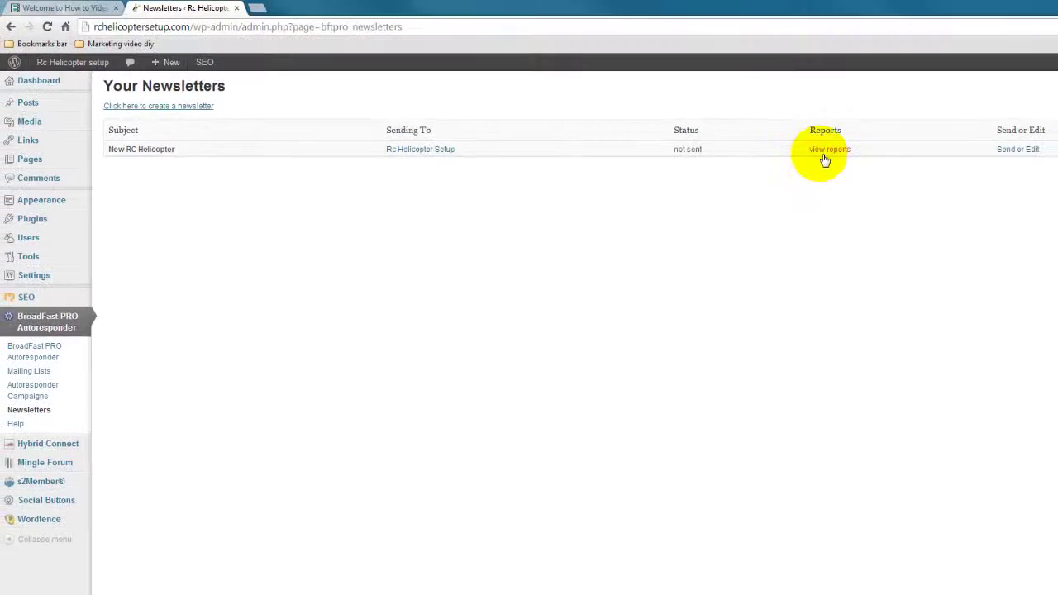
left_click(828, 150)
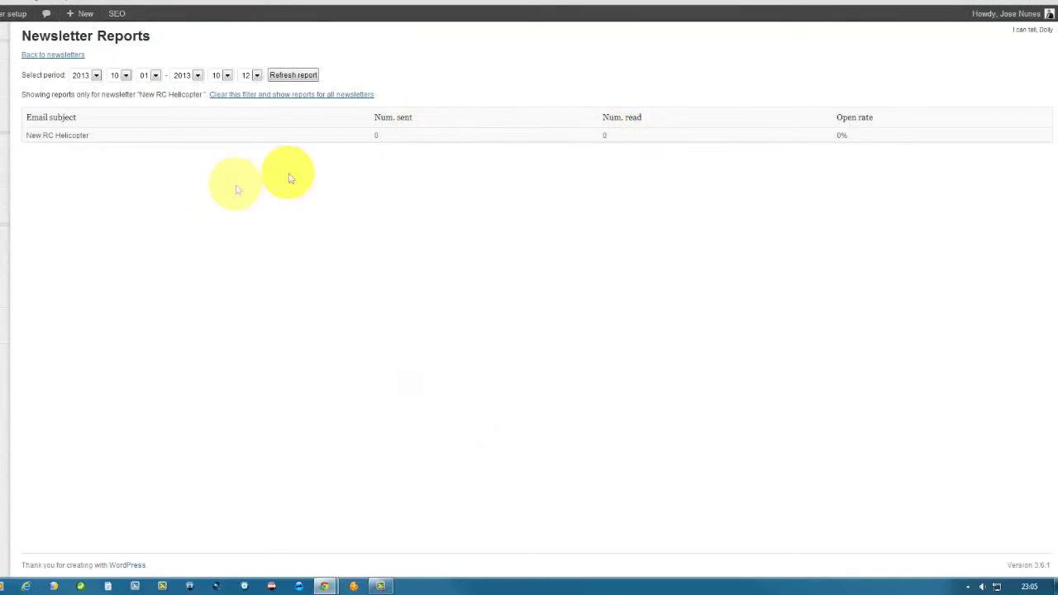
left_click(126, 75)
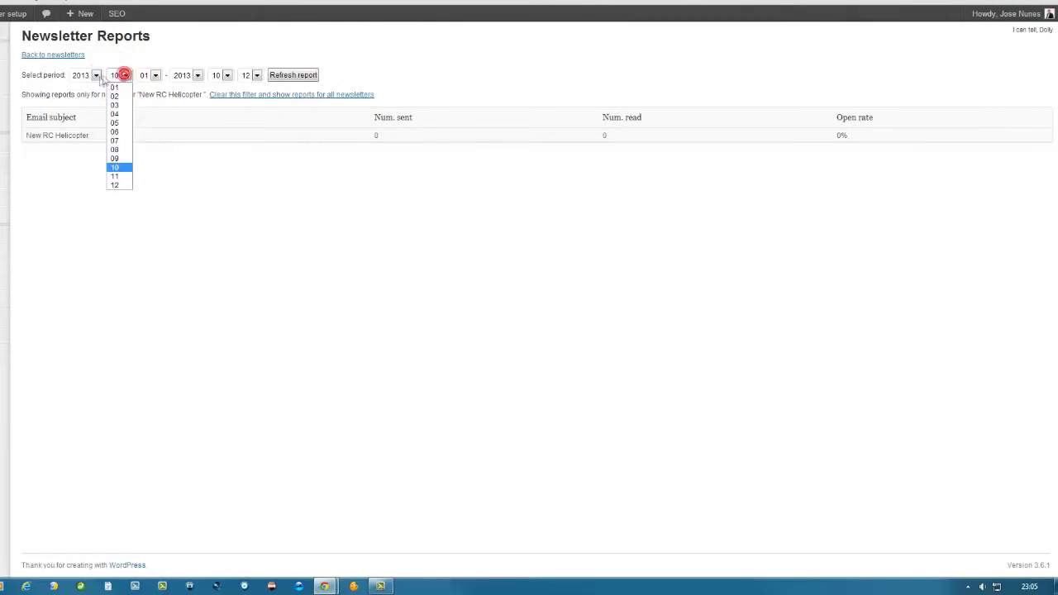
left_click(96, 75)
left_click(154, 76)
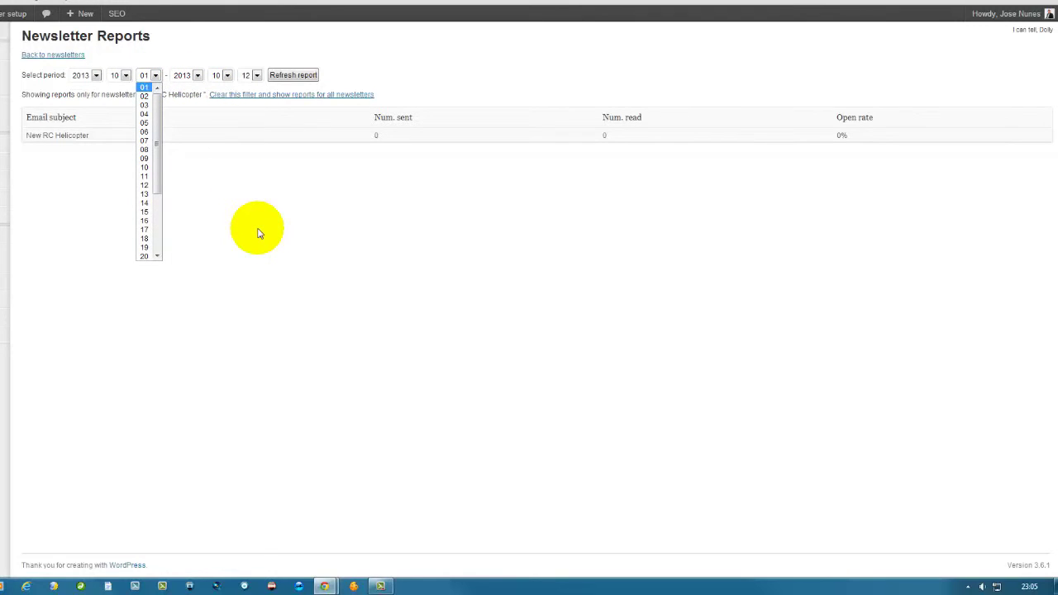
left_click(334, 206)
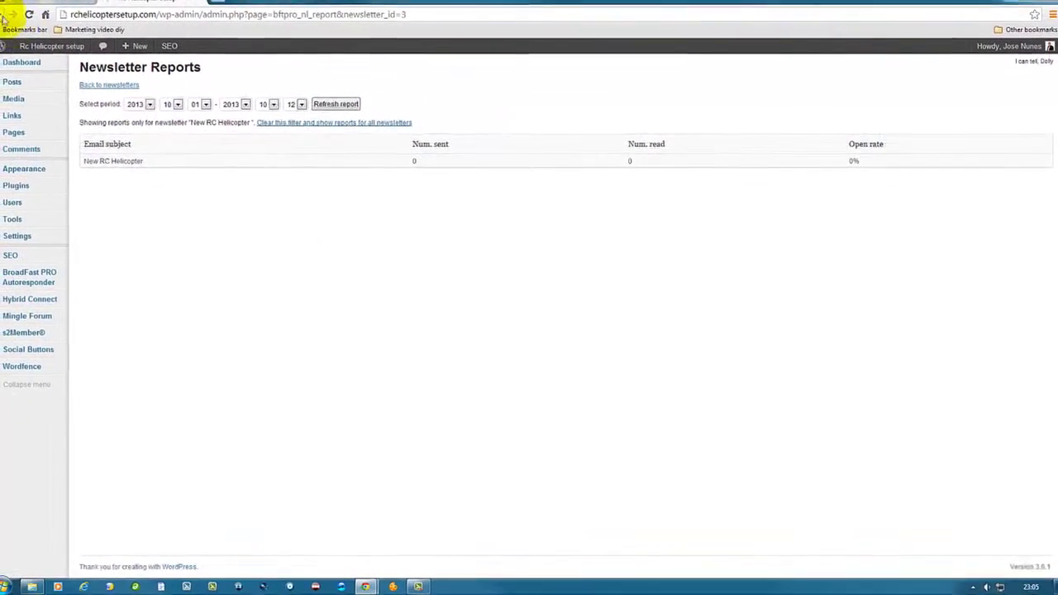
left_click(97, 84)
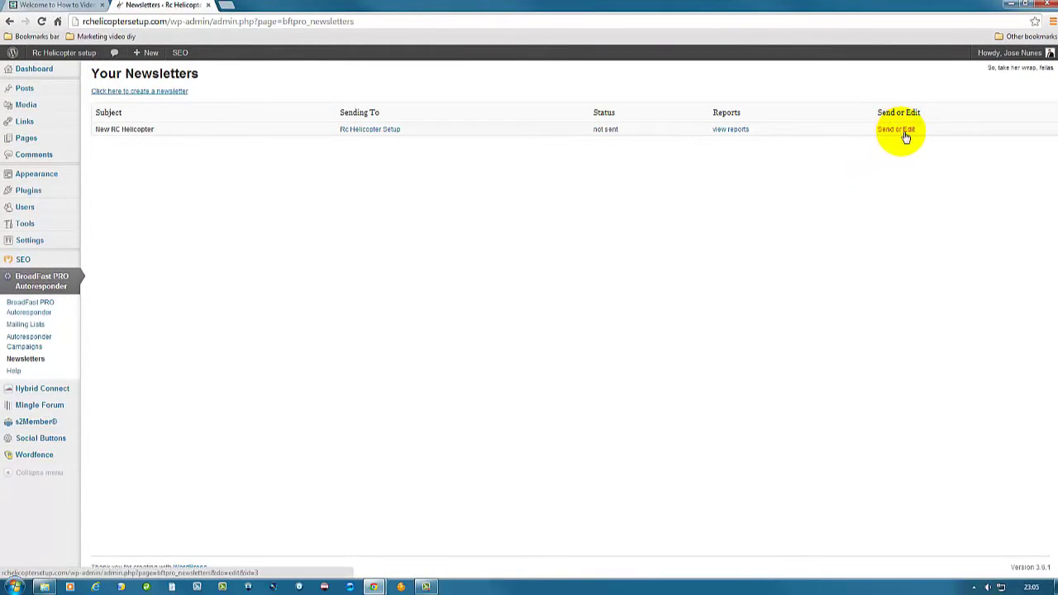
Open New RC Helicopter via Send or Edit, then delete it and confirm.
left_click(904, 134)
scroll(285, 368, "down", 1)
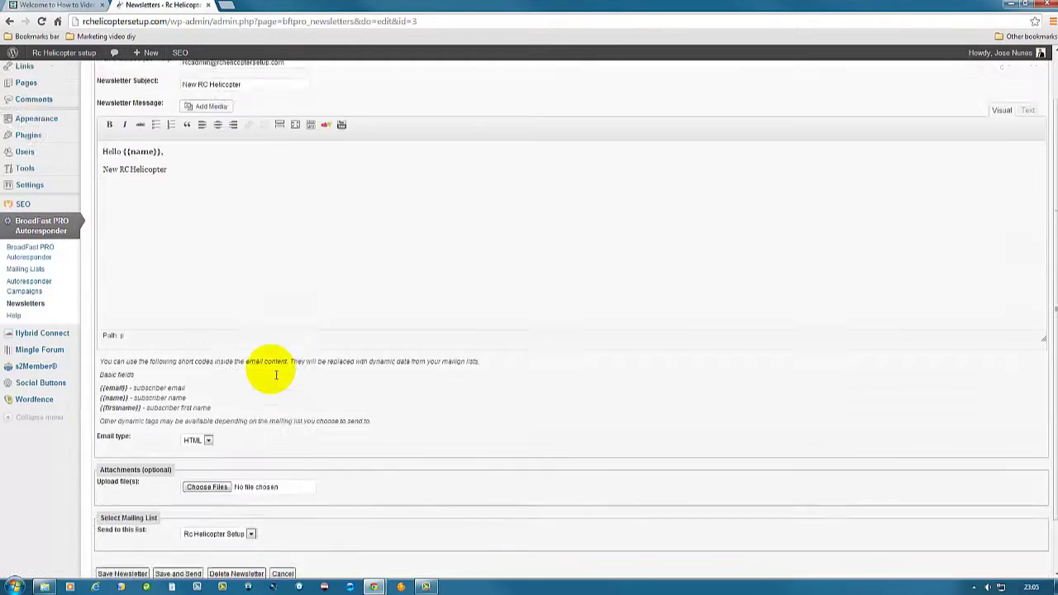
scroll(272, 372, "down", 1)
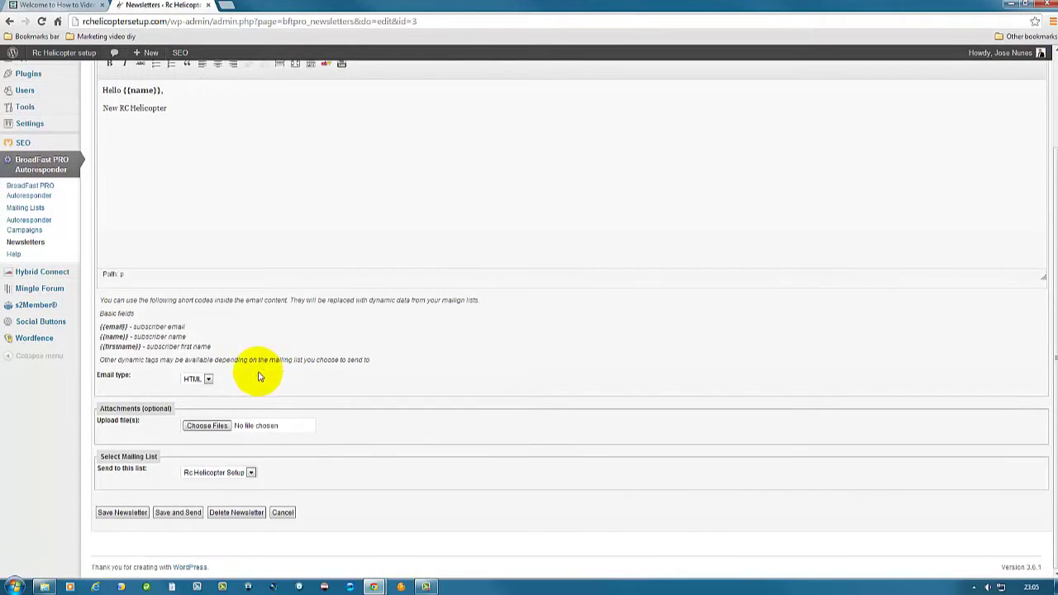
left_click(236, 513)
left_click(548, 103)
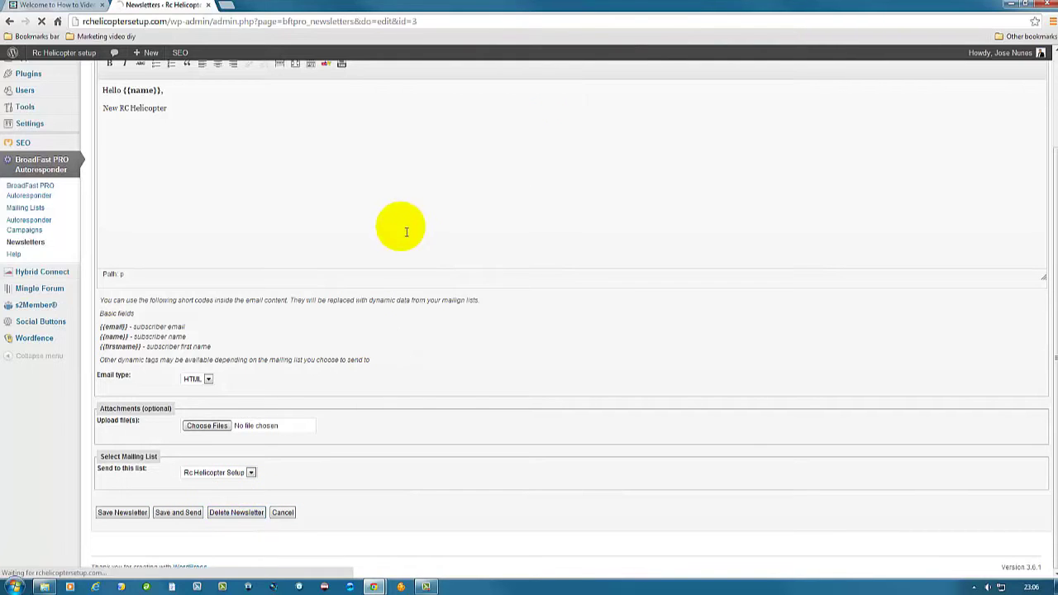